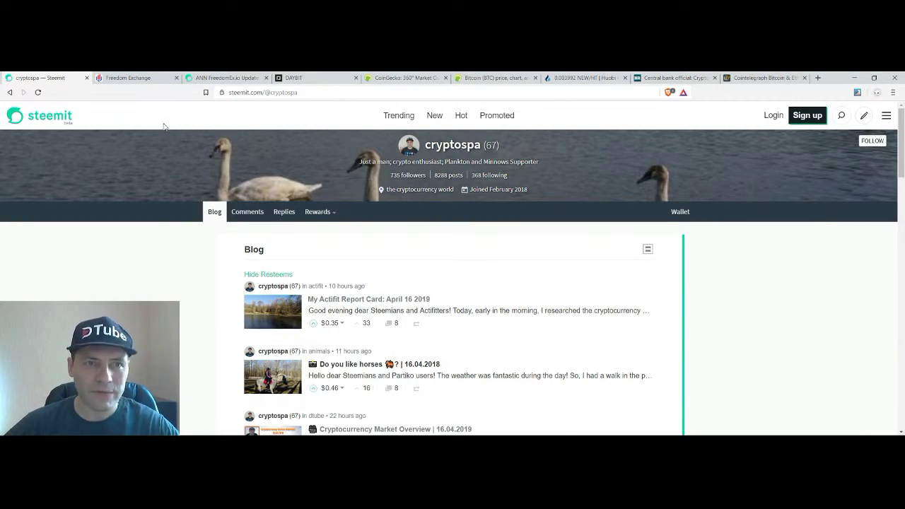
- View the FreedomEx homepage and read the FreedomEx.io partnership update on Steemit about the PredictEV listing and Smart Drop
{"action": "left_click", "coordinate": [156, 79]}
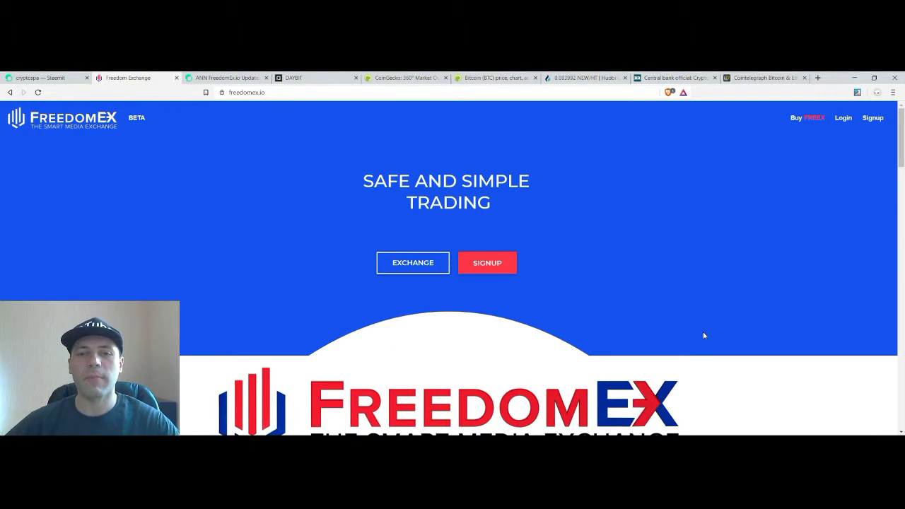
{"action": "scroll", "coordinate": [703, 335], "scroll_direction": "down", "scroll_amount": 2}
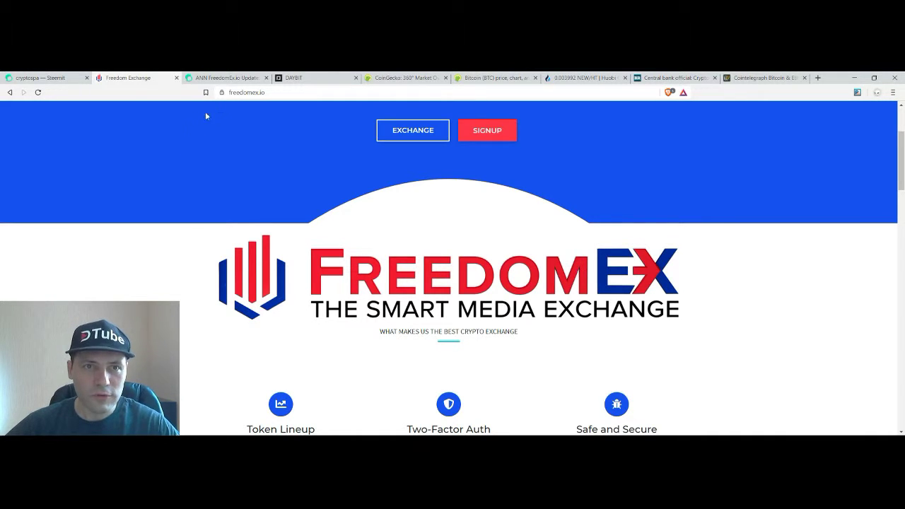
{"action": "left_click", "coordinate": [222, 79]}
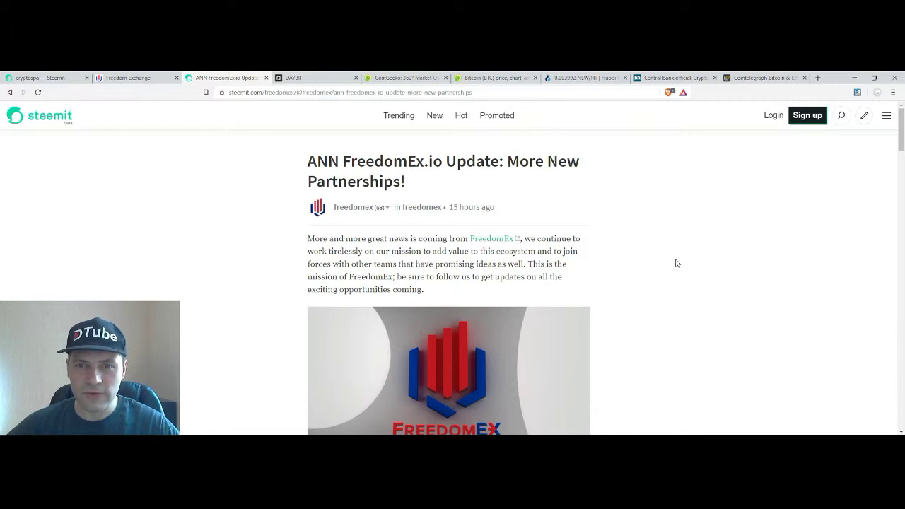
{"action": "scroll", "coordinate": [675, 263], "scroll_direction": "down", "scroll_amount": 4}
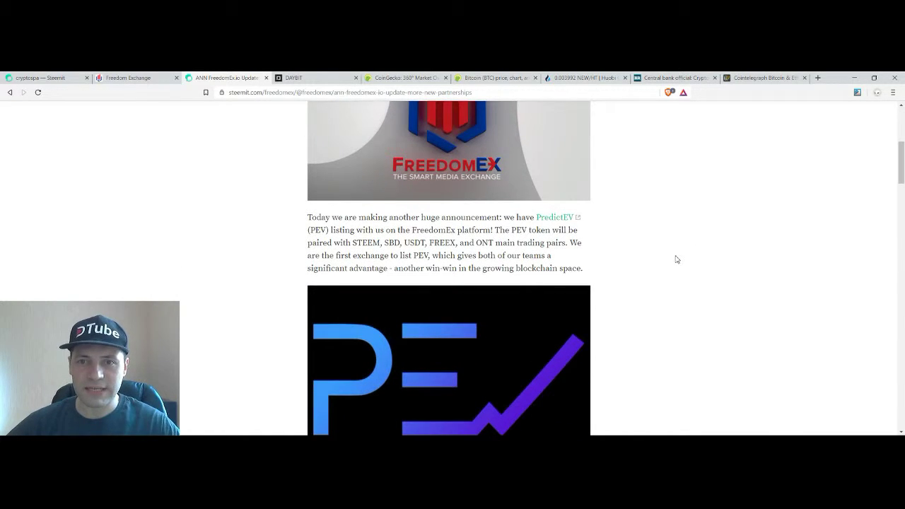
{"action": "scroll", "coordinate": [676, 258], "scroll_direction": "down", "scroll_amount": 1}
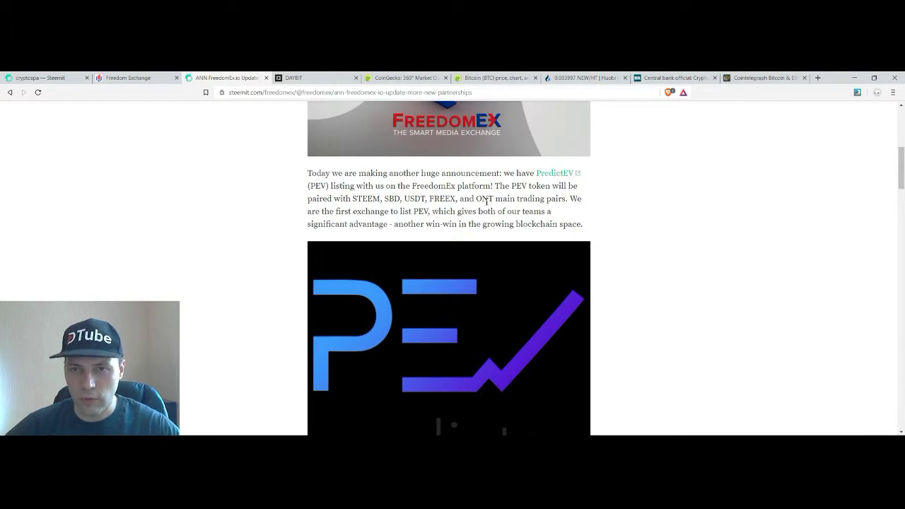
{"action": "scroll", "coordinate": [644, 263], "scroll_direction": "down", "scroll_amount": 3}
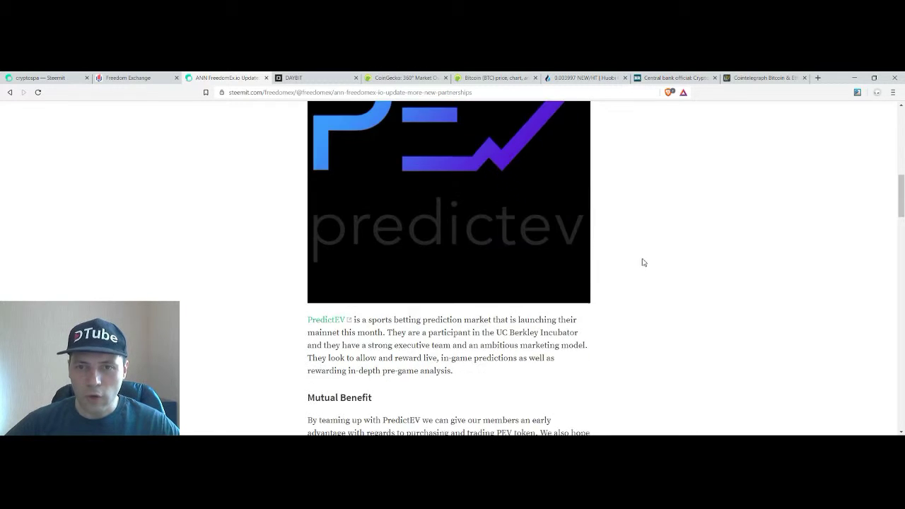
{"action": "scroll", "coordinate": [643, 262], "scroll_direction": "down", "scroll_amount": 7}
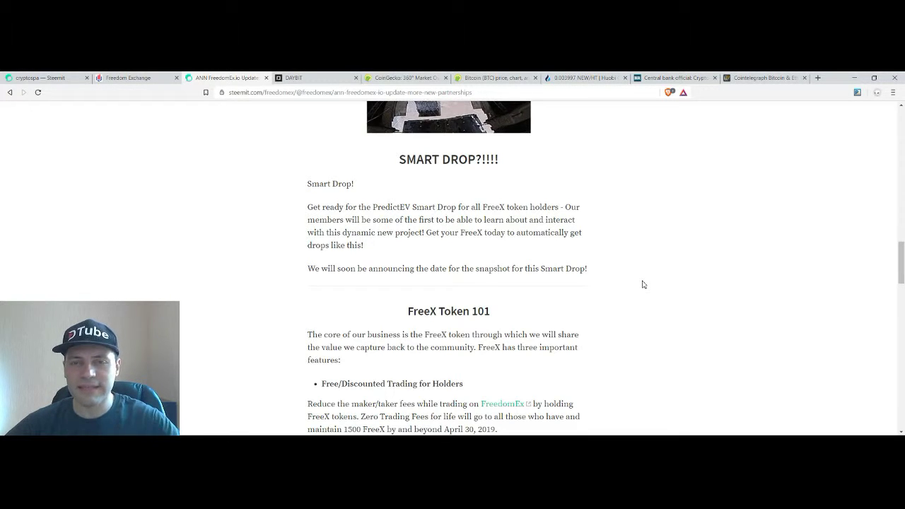
{"action": "scroll", "coordinate": [643, 285], "scroll_direction": "up", "scroll_amount": 5}
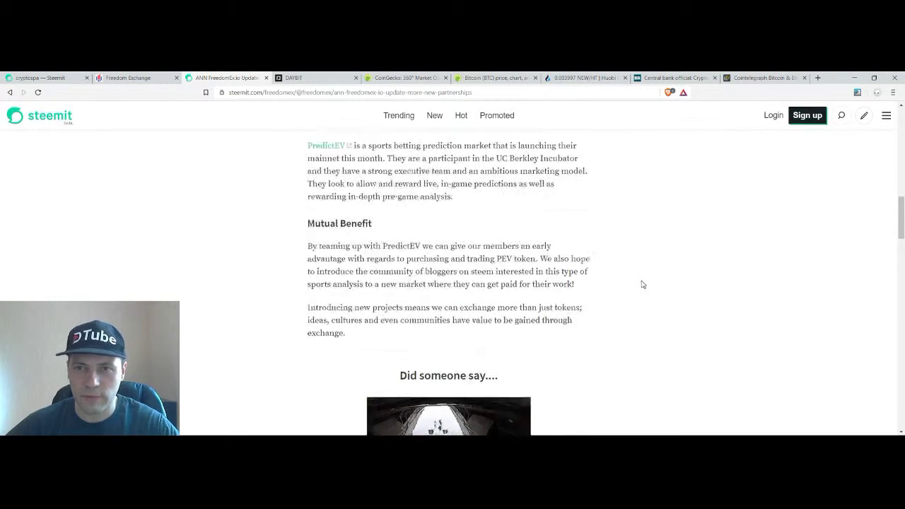
{"action": "scroll", "coordinate": [643, 285], "scroll_direction": "up", "scroll_amount": 10}
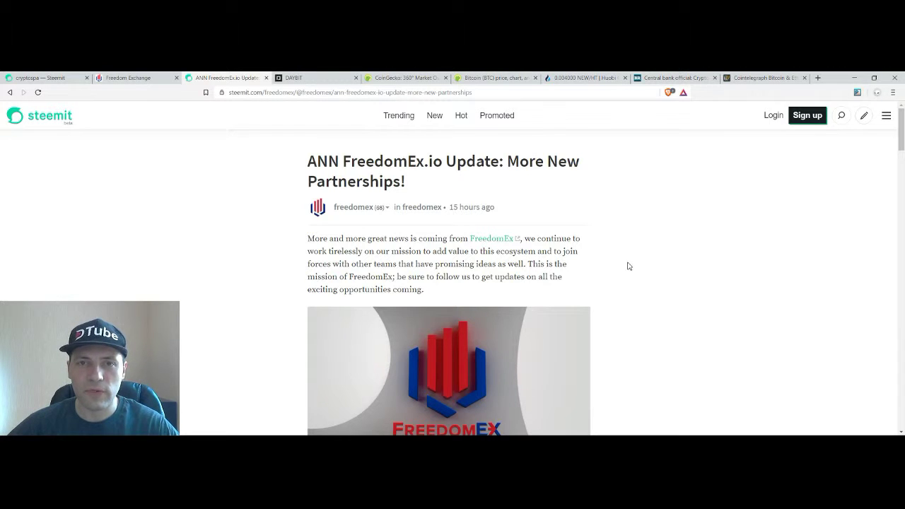
- Examine the HUNT/BTC market on the DAYBIT exchange, including its recent trades and order book
{"action": "left_click", "coordinate": [319, 83]}
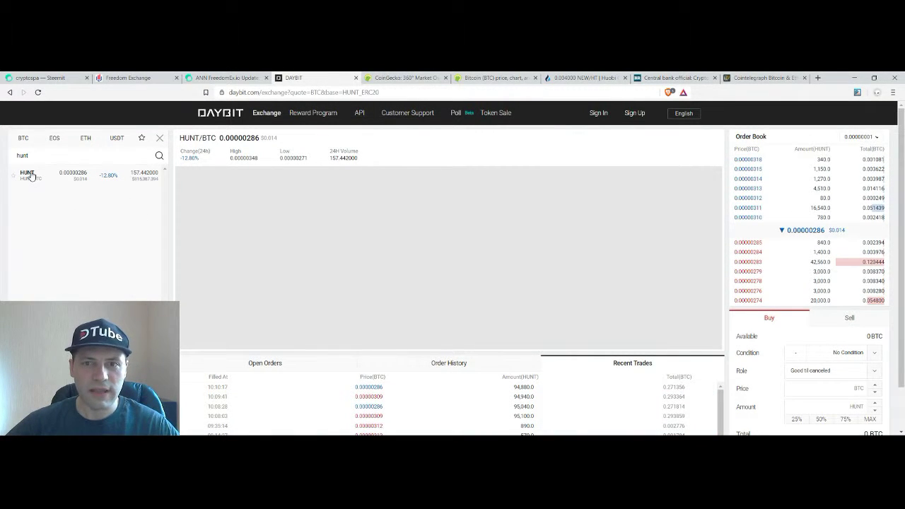
{"action": "double_click", "coordinate": [28, 174]}
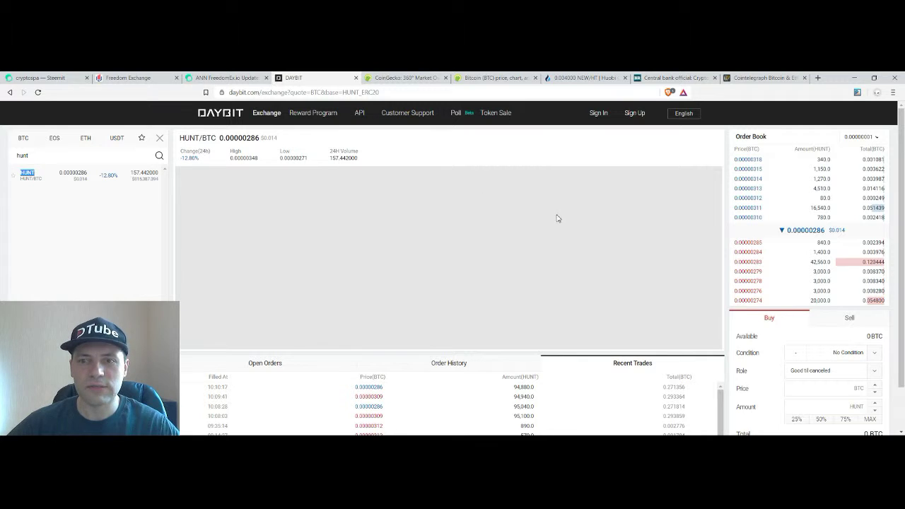
{"action": "scroll", "coordinate": [715, 304], "scroll_direction": "down", "scroll_amount": 1}
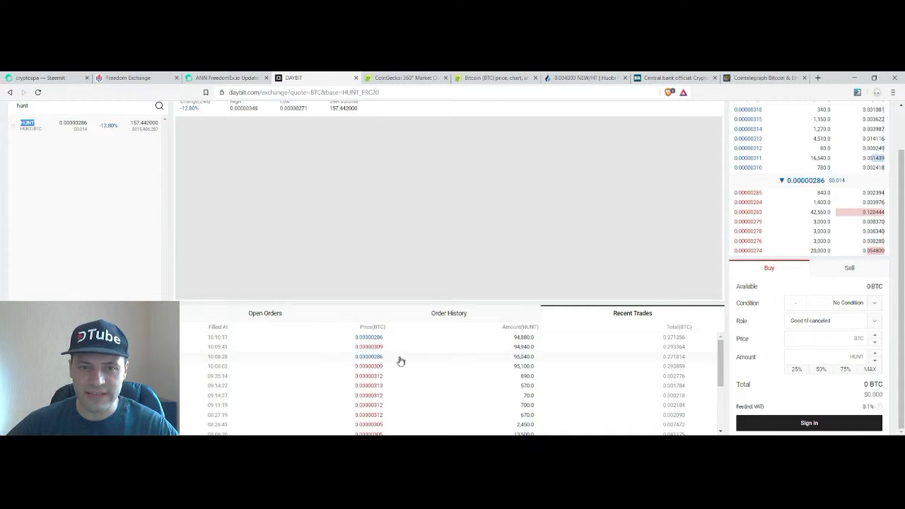
{"action": "scroll", "coordinate": [623, 360], "scroll_direction": "up", "scroll_amount": 1}
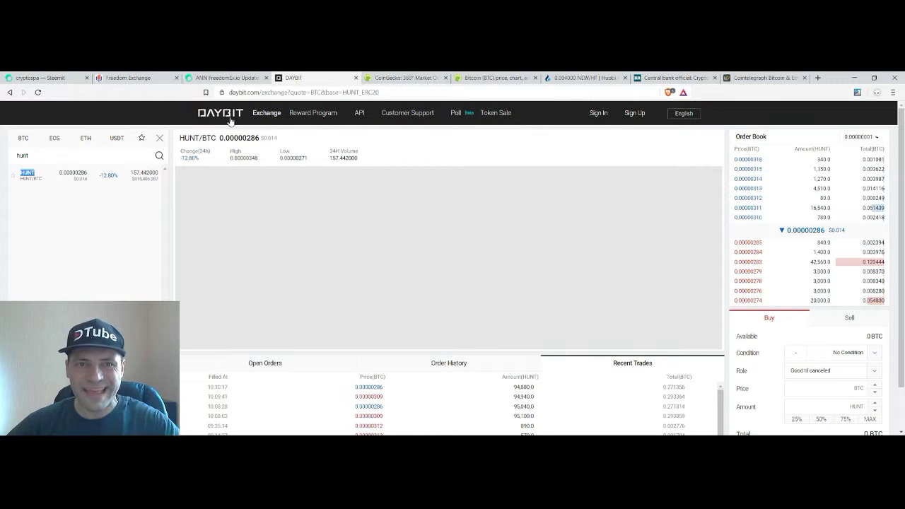
- Accept the cookie notice on CoinGecko's main page and search the site for "hunt"
{"action": "left_click", "coordinate": [403, 78]}
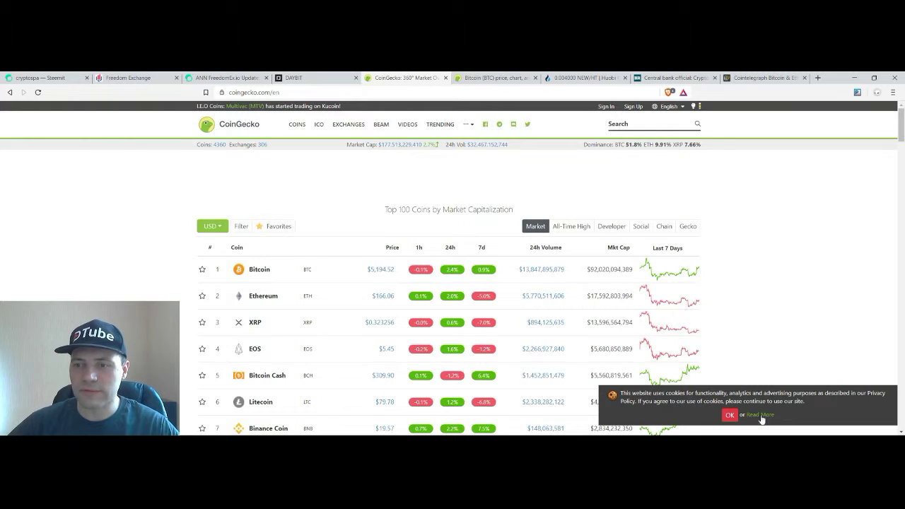
{"action": "left_click", "coordinate": [730, 415]}
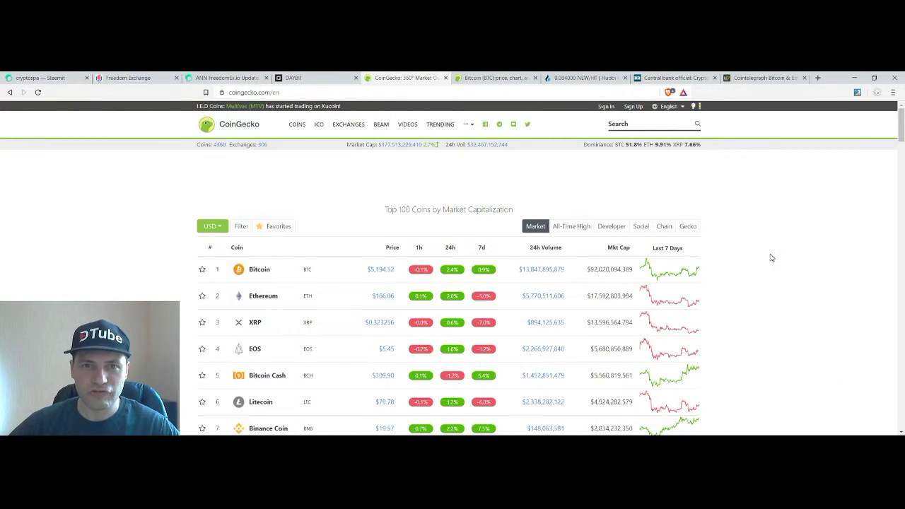
{"action": "left_click", "coordinate": [636, 126]}
{"action": "type", "text": "h"}
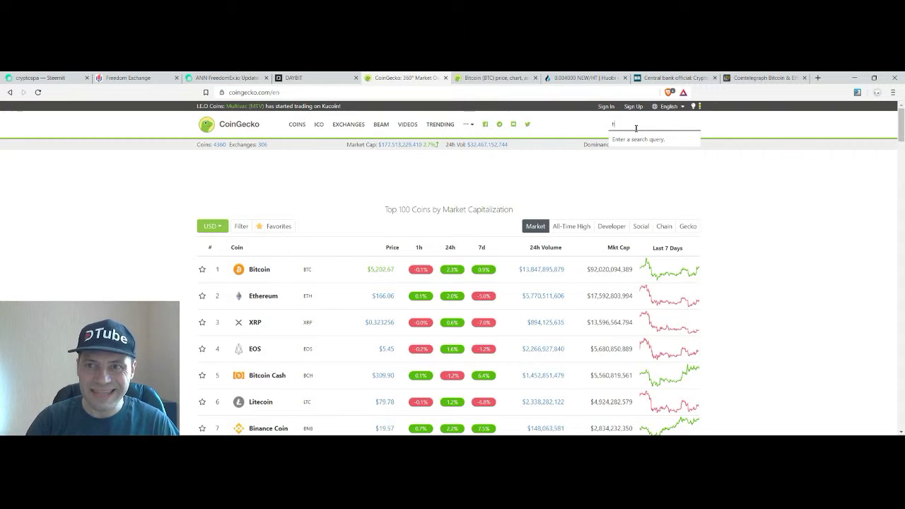
{"action": "type", "text": "unt"}
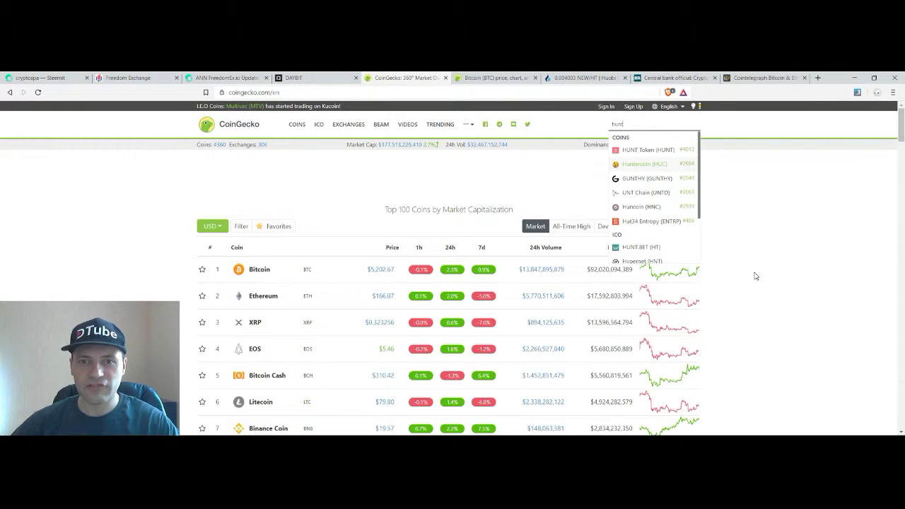
- Examine the prices and percentage changes of the leading coins in CoinGecko's Top 100 by market capitalization
{"action": "scroll", "coordinate": [780, 288], "scroll_direction": "down", "scroll_amount": 1}
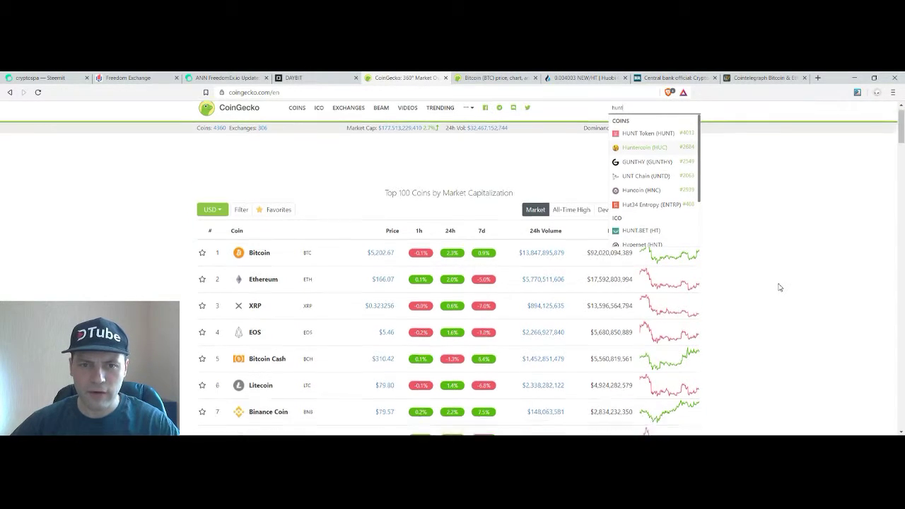
{"action": "scroll", "coordinate": [780, 287], "scroll_direction": "down", "scroll_amount": 1}
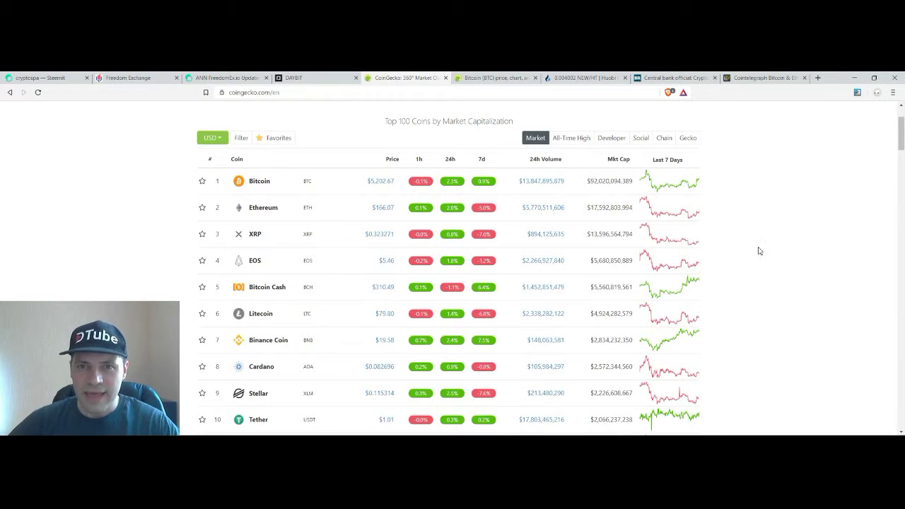
{"action": "scroll", "coordinate": [763, 249], "scroll_direction": "up", "scroll_amount": 1}
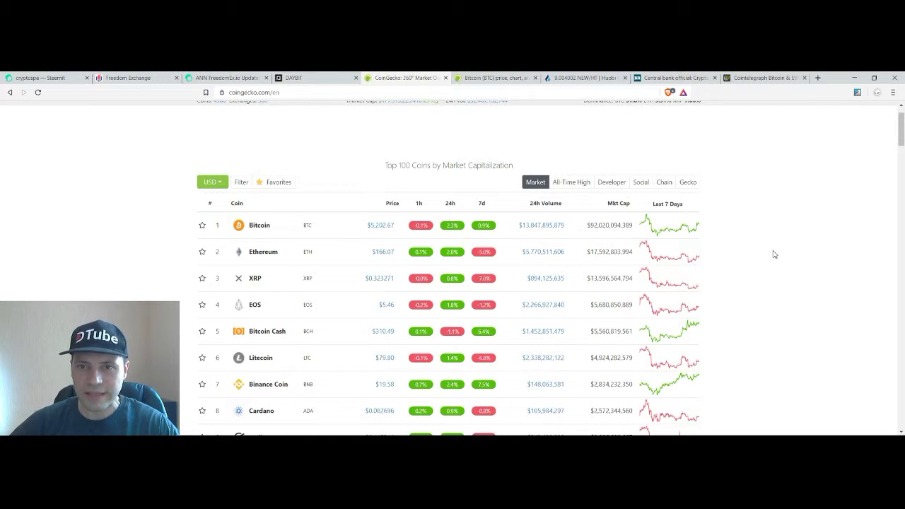
- Examine the monthly BTCUSDT candlestick chart and price statistics on CoinGecko's Bitcoin page
{"action": "left_click", "coordinate": [507, 78]}
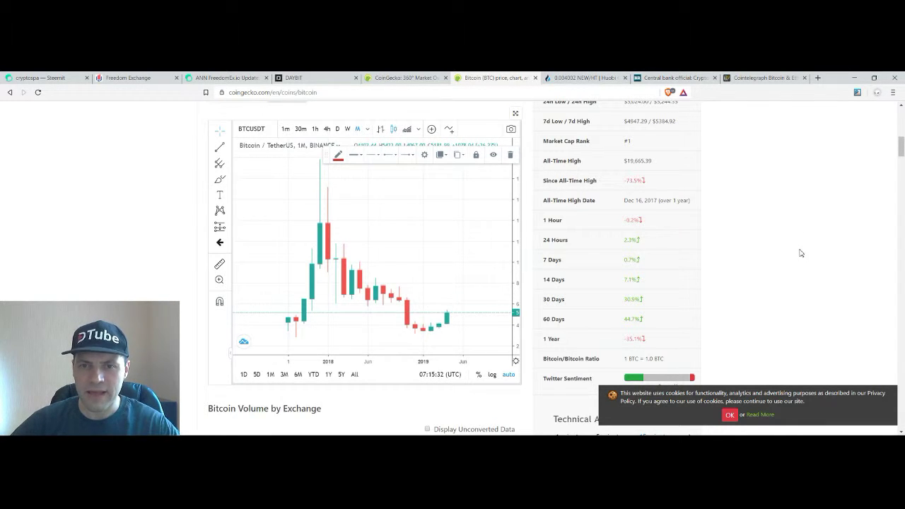
{"action": "scroll", "coordinate": [798, 261], "scroll_direction": "up", "scroll_amount": 1}
{"action": "scroll", "coordinate": [774, 284], "scroll_direction": "down", "scroll_amount": 2}
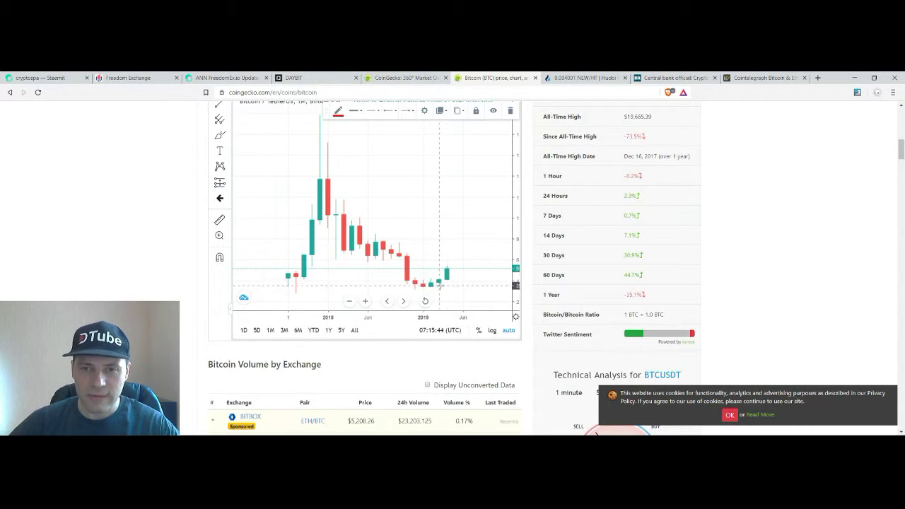
{"action": "scroll", "coordinate": [838, 264], "scroll_direction": "down", "scroll_amount": 1}
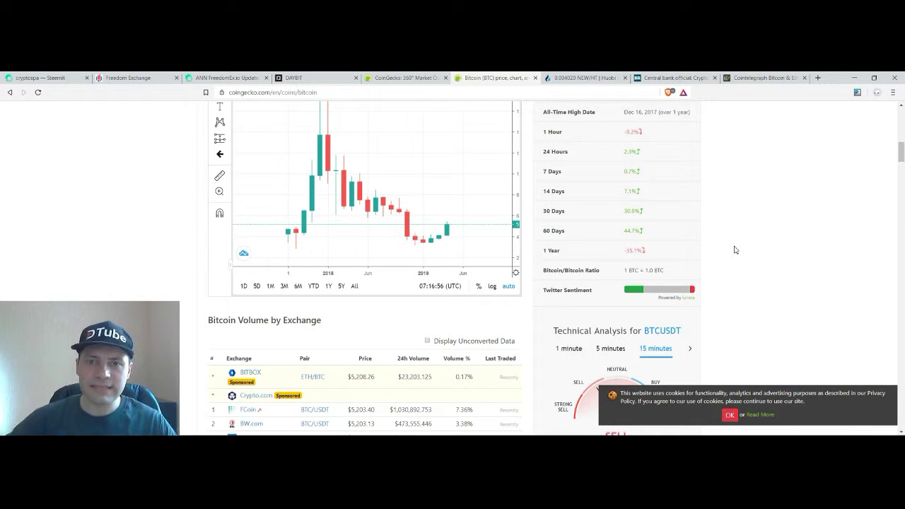
- Switch the BTCUSDT chart to the weekly interval and examine both the recent candles and the longer price history
{"action": "scroll", "coordinate": [711, 220], "scroll_direction": "up", "scroll_amount": 2}
{"action": "scroll", "coordinate": [711, 220], "scroll_direction": "up", "scroll_amount": 3}
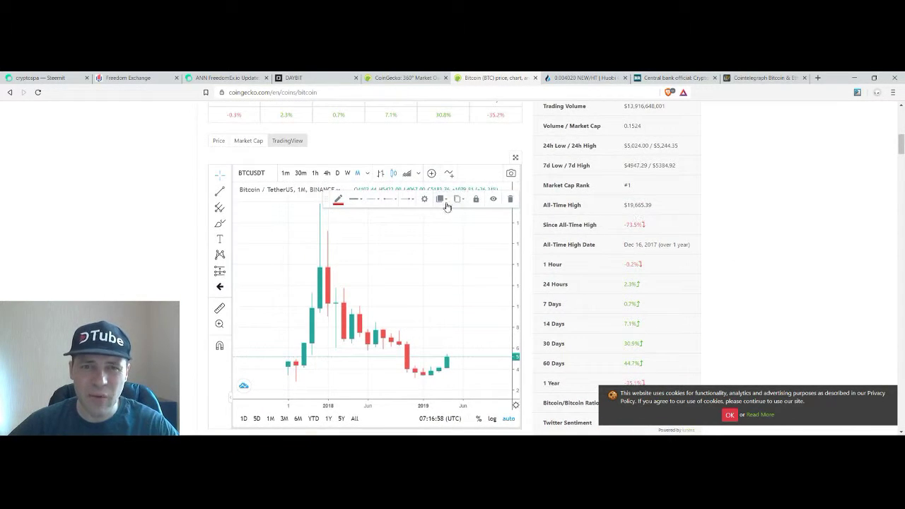
{"action": "left_click", "coordinate": [348, 174]}
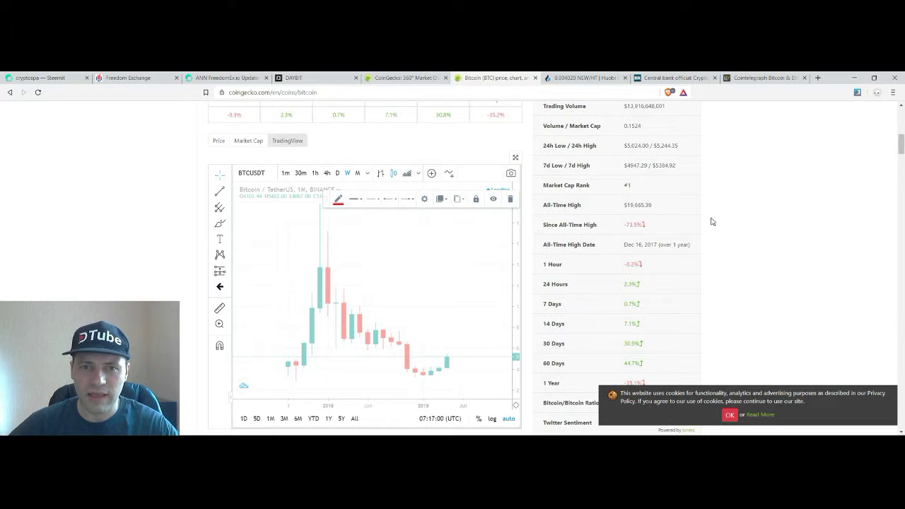
{"action": "scroll", "coordinate": [716, 230], "scroll_direction": "down", "scroll_amount": 2}
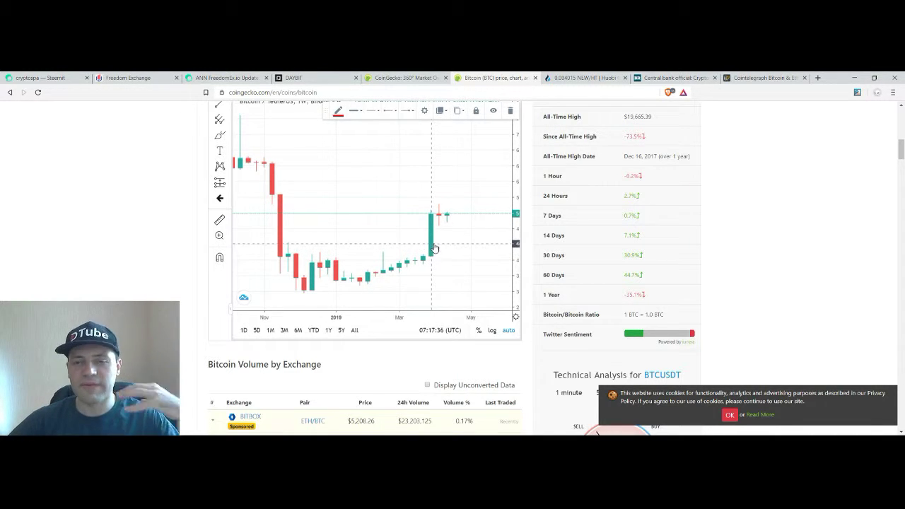
{"action": "scroll", "coordinate": [447, 223], "scroll_direction": "down", "scroll_amount": 5}
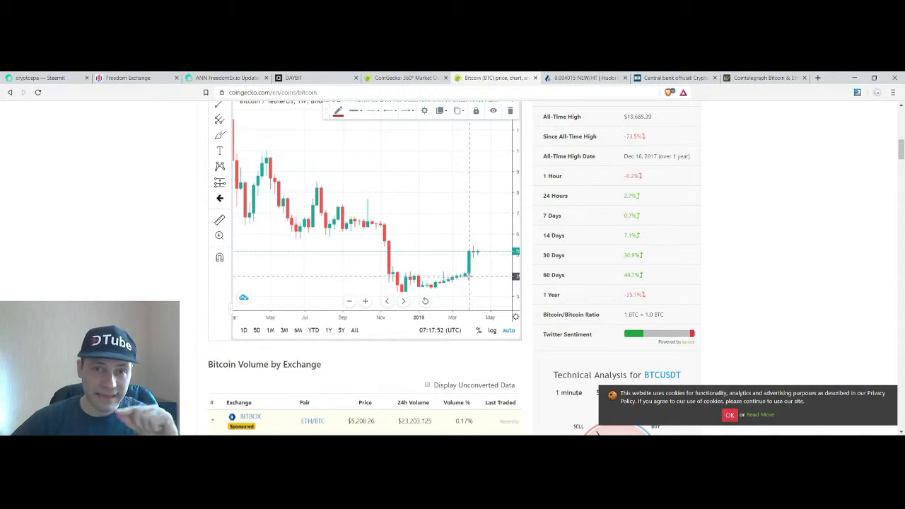
{"action": "scroll", "coordinate": [474, 277], "scroll_direction": "up", "scroll_amount": 5}
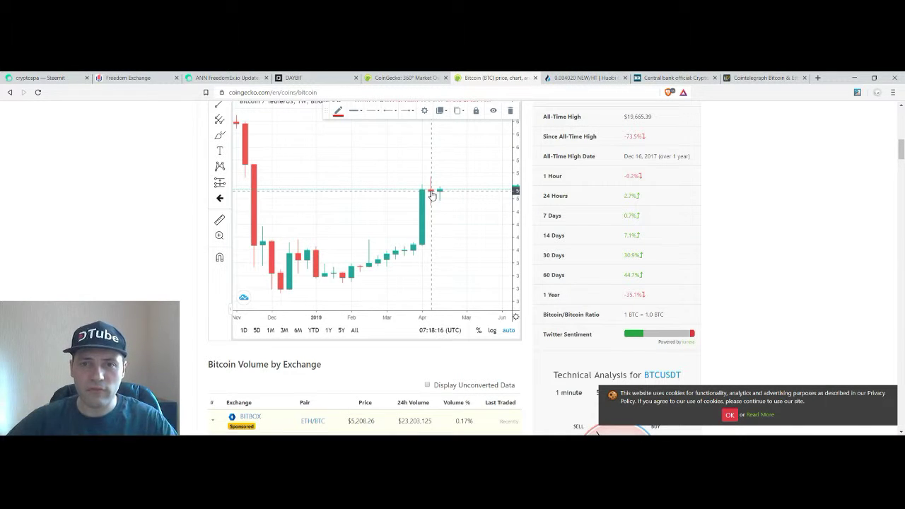
{"action": "scroll", "coordinate": [448, 197], "scroll_direction": "down", "scroll_amount": 4}
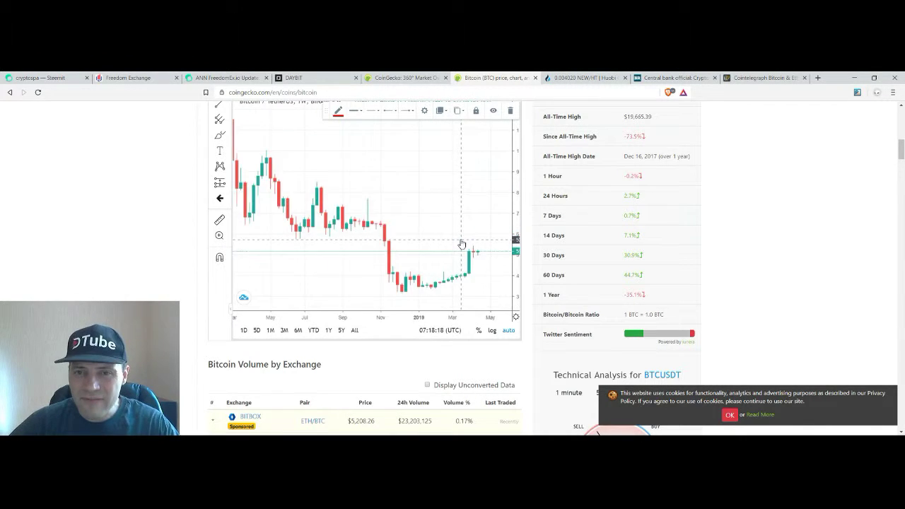
{"action": "scroll", "coordinate": [462, 244], "scroll_direction": "down", "scroll_amount": 3}
- Switch the BTCUSDT chart to the daily interval and examine the price against the red trend lines from 2018 to April 2019
{"action": "scroll", "coordinate": [708, 213], "scroll_direction": "up", "scroll_amount": 1}
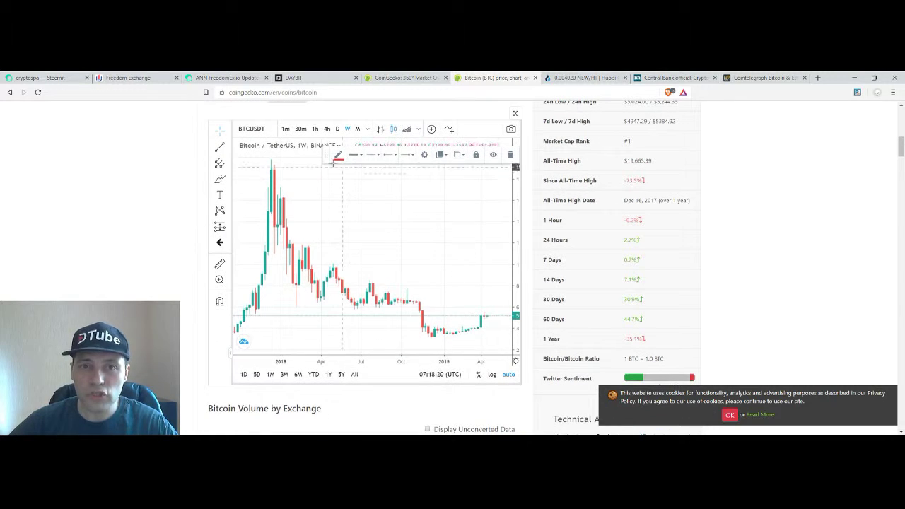
{"action": "left_click", "coordinate": [338, 128]}
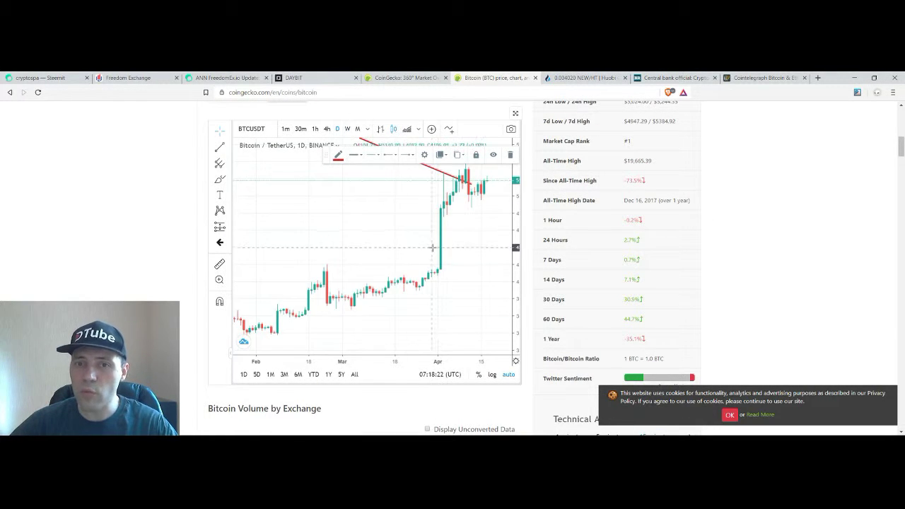
{"action": "scroll", "coordinate": [432, 248], "scroll_direction": "down", "scroll_amount": 2}
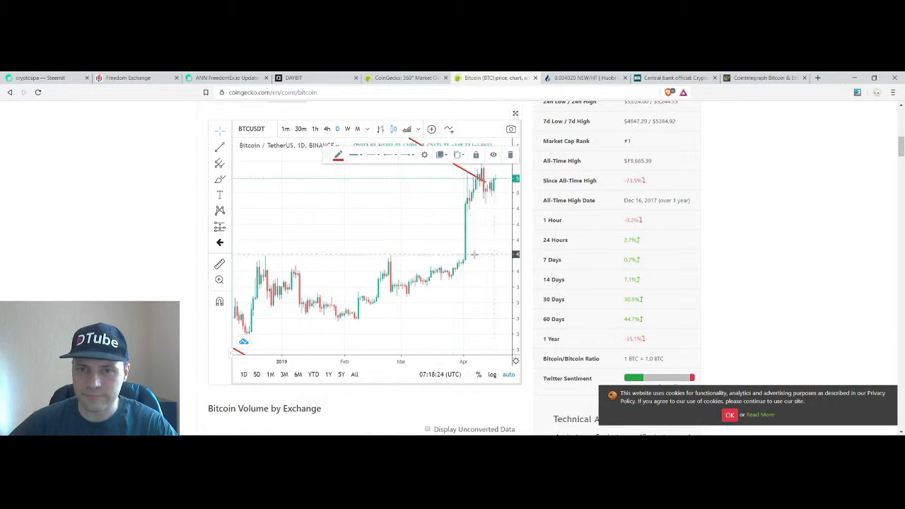
{"action": "scroll", "coordinate": [453, 261], "scroll_direction": "down", "scroll_amount": 5}
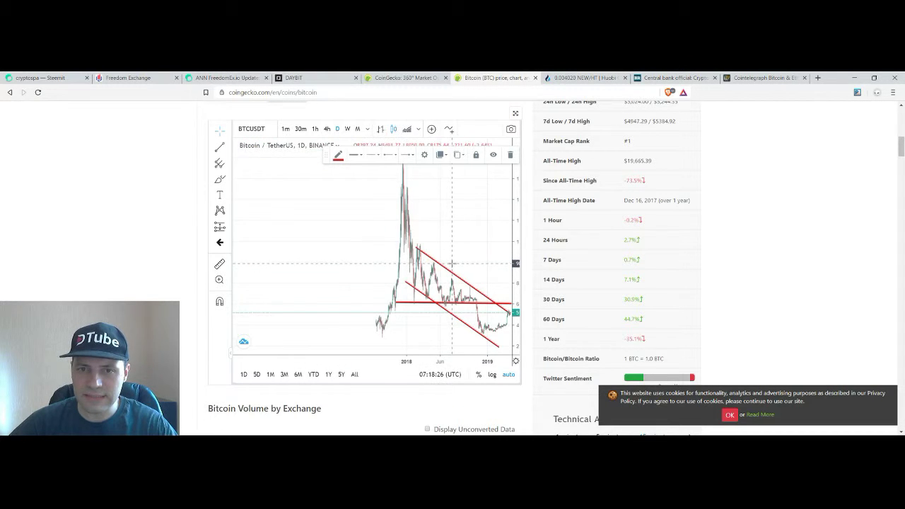
{"action": "scroll", "coordinate": [449, 262], "scroll_direction": "up", "scroll_amount": 4}
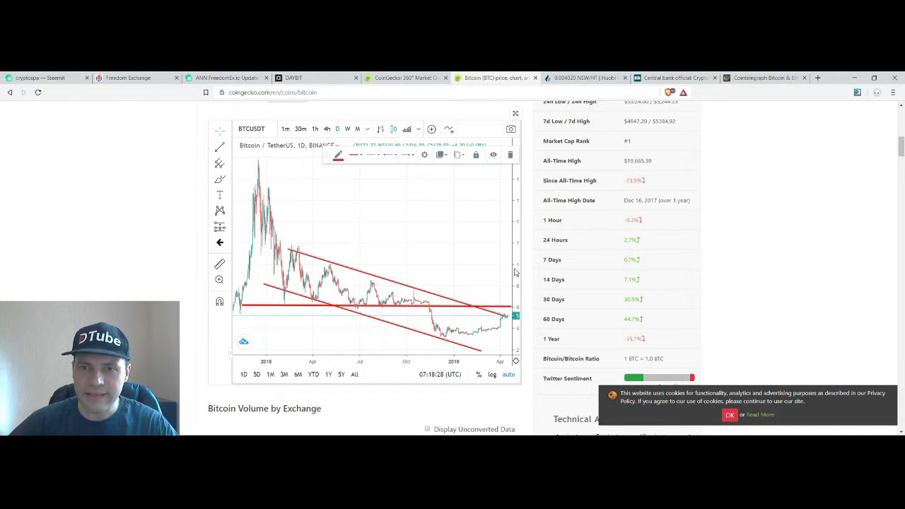
{"action": "left_click_drag", "start_coordinate": [479, 276], "coordinate": [467, 273]}
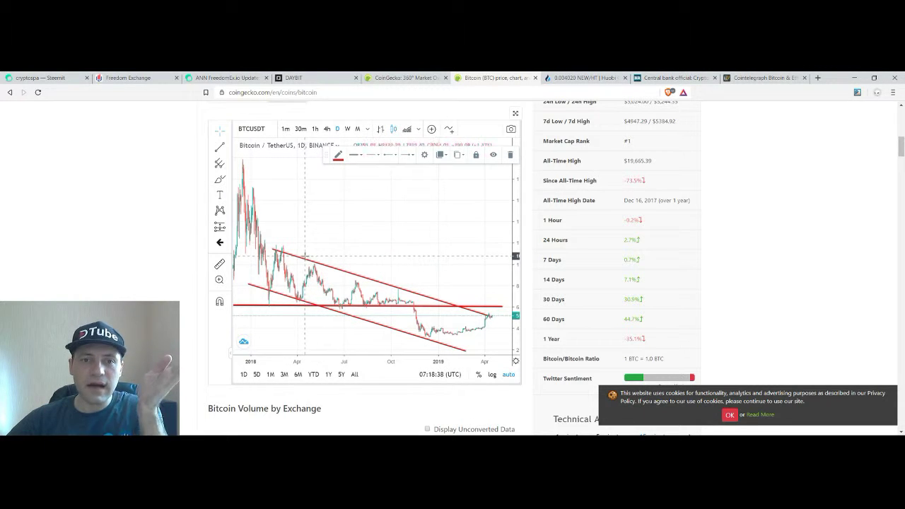
- Examine the daily BTCUSDT chart's descending red channel and horizontal line back to late 2017, along with Bitcoin's price change statistics
{"action": "scroll", "coordinate": [488, 318], "scroll_direction": "down", "scroll_amount": 1}
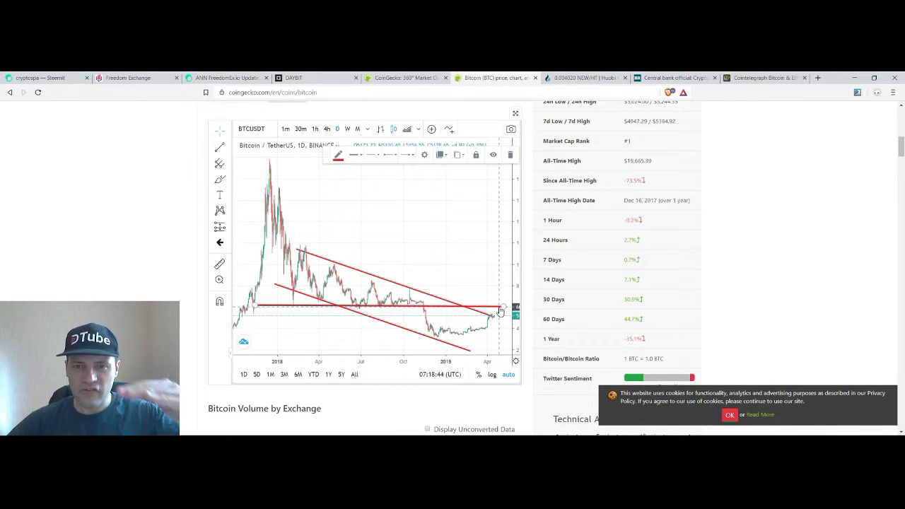
{"action": "scroll", "coordinate": [500, 311], "scroll_direction": "up", "scroll_amount": 1}
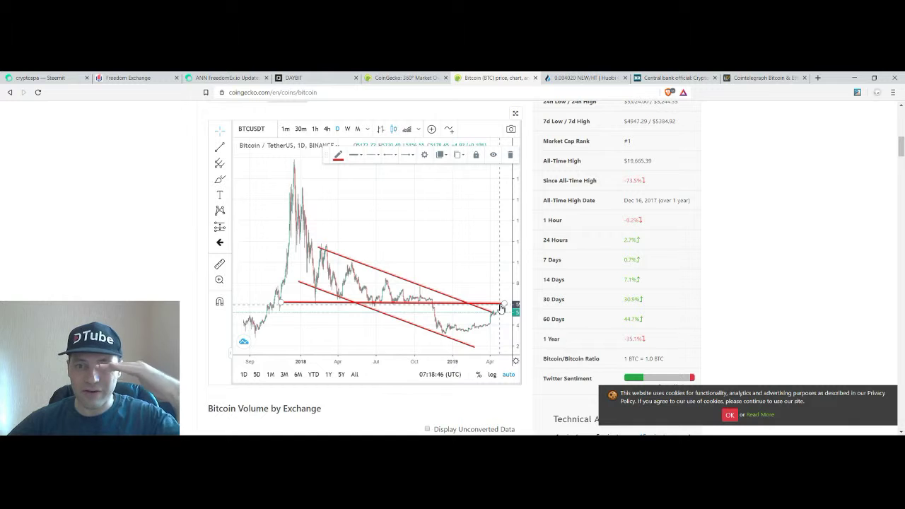
{"action": "scroll", "coordinate": [500, 309], "scroll_direction": "up", "scroll_amount": 1}
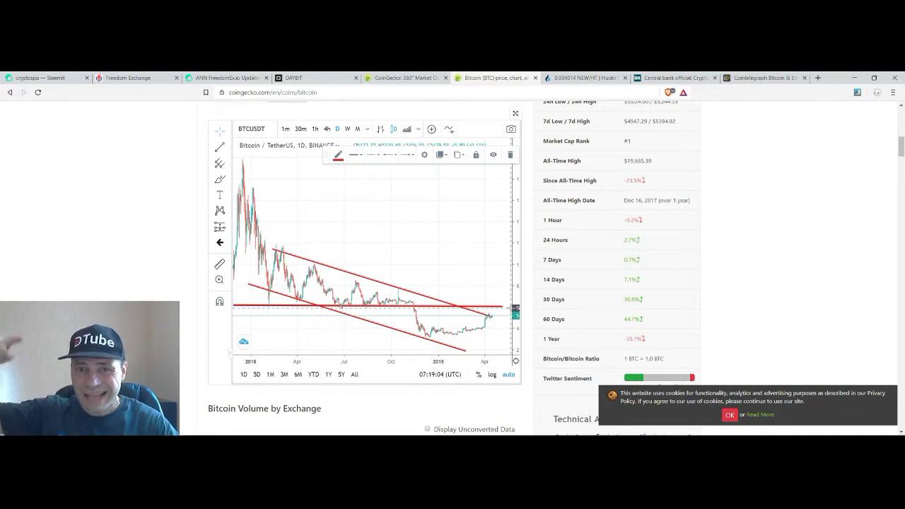
{"action": "scroll", "coordinate": [498, 318], "scroll_direction": "down", "scroll_amount": 3}
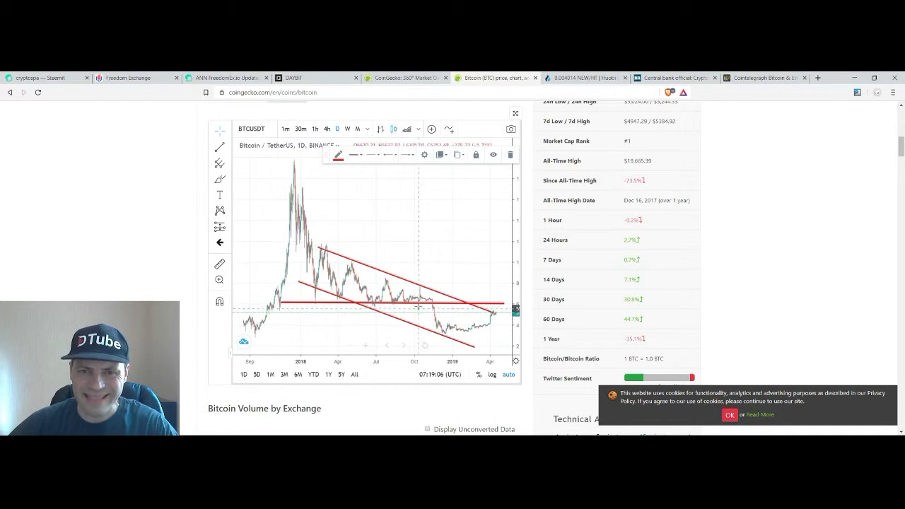
{"action": "scroll", "coordinate": [486, 328], "scroll_direction": "up", "scroll_amount": 1}
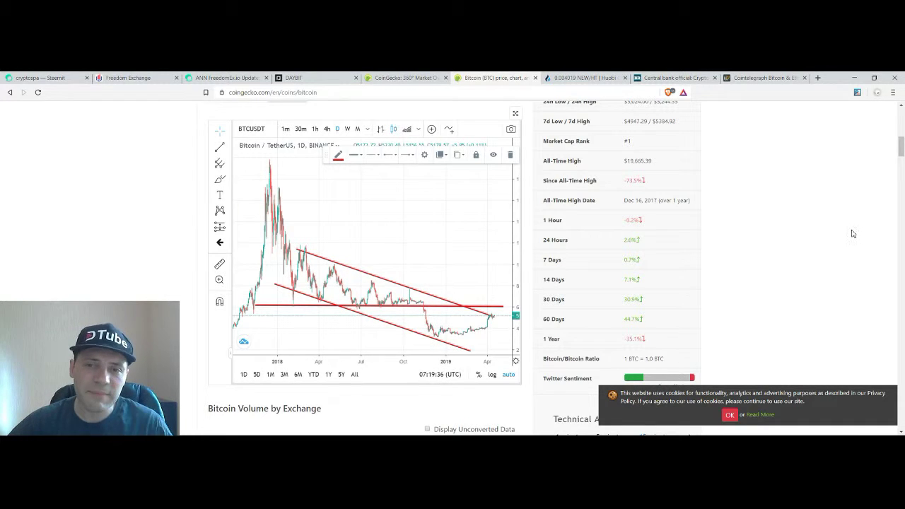
{"action": "scroll", "coordinate": [854, 235], "scroll_direction": "down", "scroll_amount": 1}
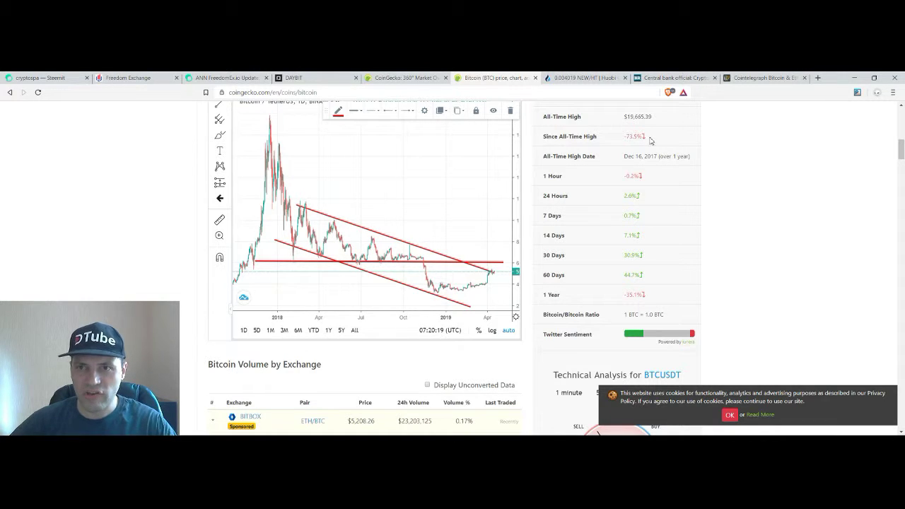
- Switch to the Huobi Global exchange page and examine the 15-minute NEW/HT chart and order book
{"action": "left_click", "coordinate": [586, 80]}
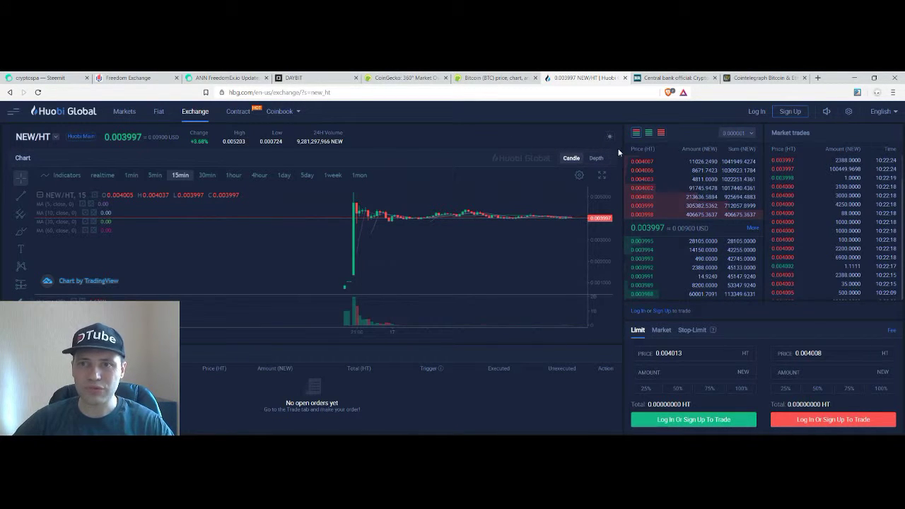
- Open the Business Review article on cryptocurrency not replacing national currency and read its headline and opening paragraphs
{"action": "left_click", "coordinate": [668, 77]}
{"action": "scroll", "coordinate": [700, 268], "scroll_direction": "down", "scroll_amount": 1}
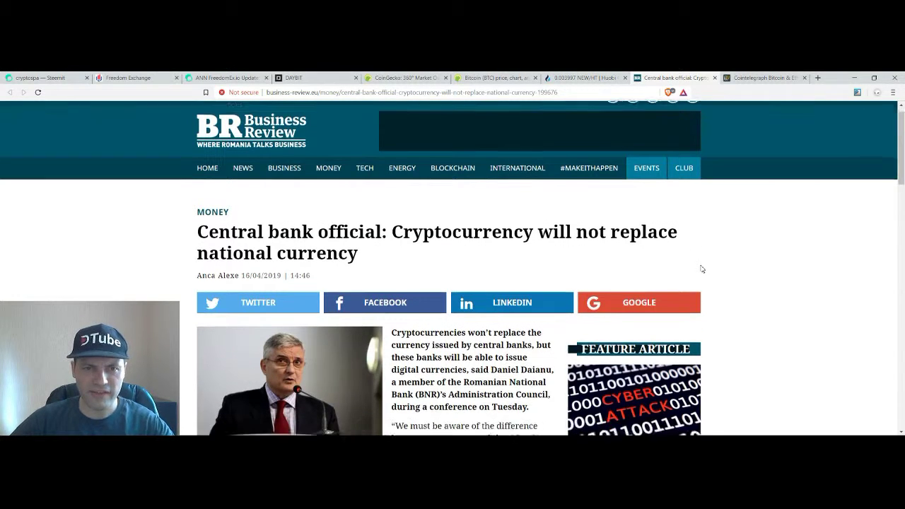
{"action": "scroll", "coordinate": [702, 269], "scroll_direction": "down", "scroll_amount": 2}
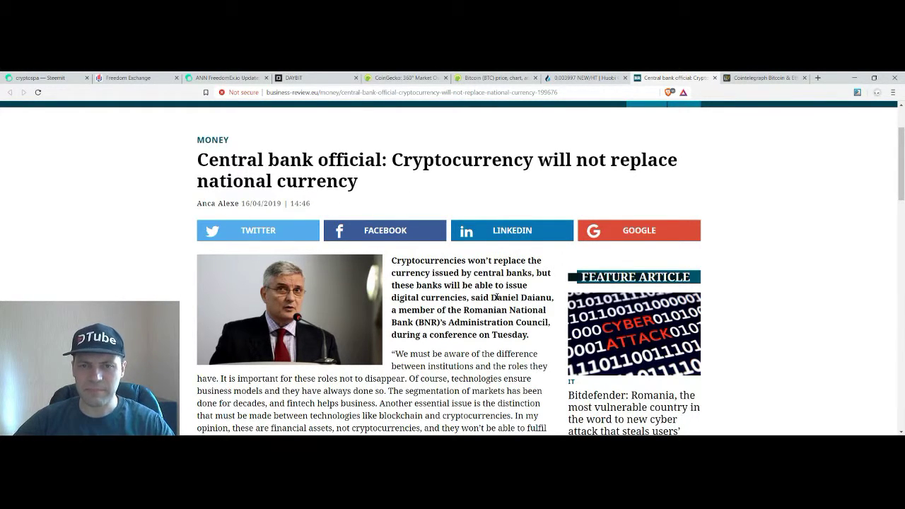
{"action": "scroll", "coordinate": [467, 318], "scroll_direction": "down", "scroll_amount": 1}
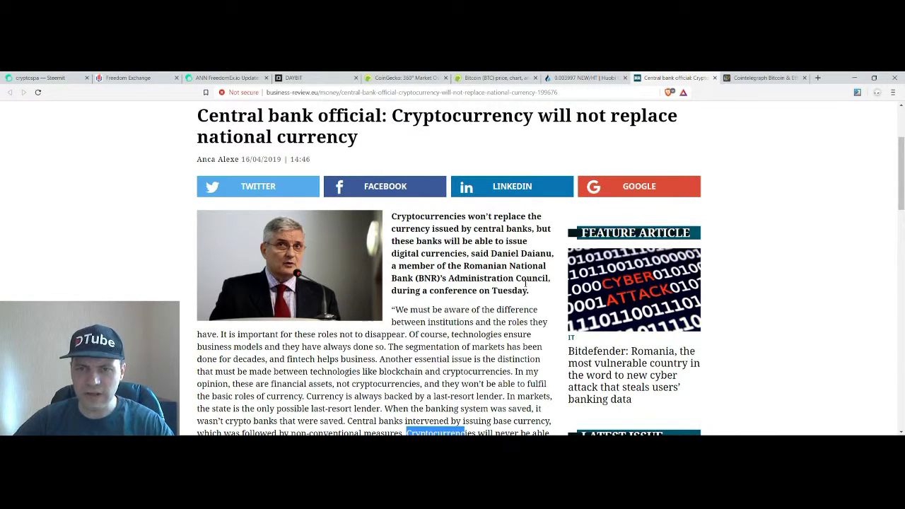
{"action": "scroll", "coordinate": [525, 283], "scroll_direction": "up", "scroll_amount": 3}
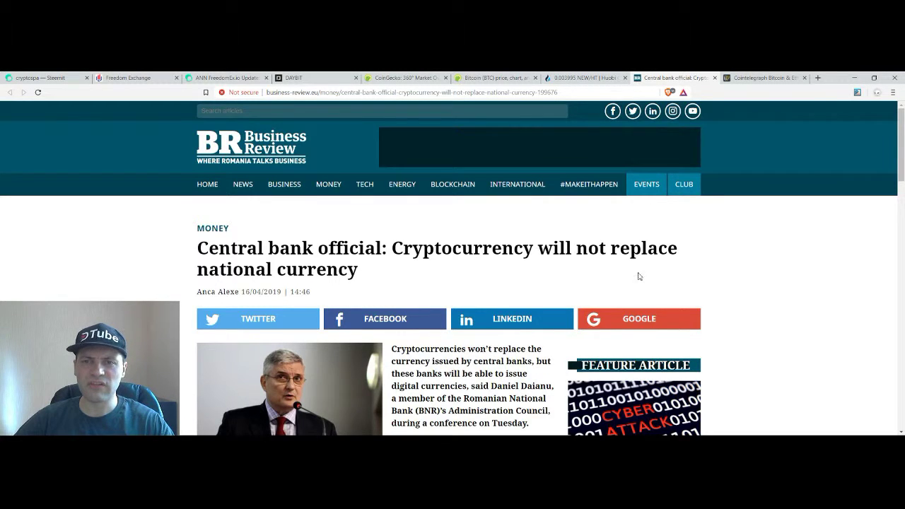
{"action": "scroll", "coordinate": [775, 287], "scroll_direction": "down", "scroll_amount": 1}
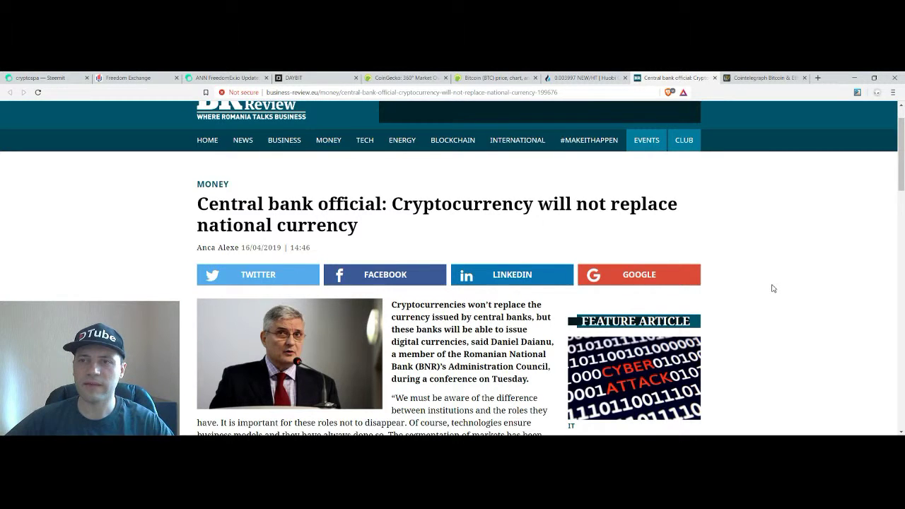
- Switch to the Cointelegraph home page and look through its featured stories, press releases and latest news
{"action": "left_click", "coordinate": [756, 82]}
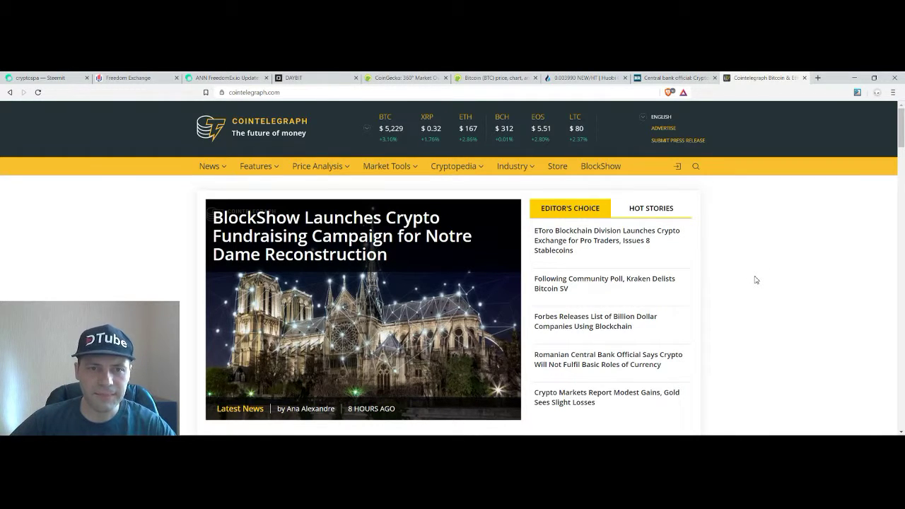
{"action": "scroll", "coordinate": [755, 280], "scroll_direction": "down", "scroll_amount": 2}
{"action": "scroll", "coordinate": [754, 280], "scroll_direction": "down", "scroll_amount": 1}
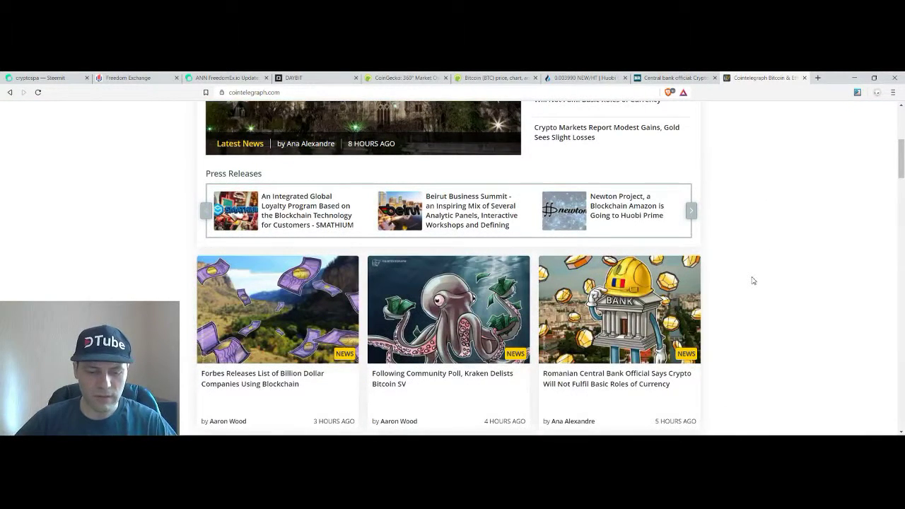
- Search the Cointelegraph home page for "BSV" and "Bitcoin S", and look through the headlines about the coin's delisting
{"action": "key", "text": "ctrl+f"}
{"action": "type", "text": "BSV"}
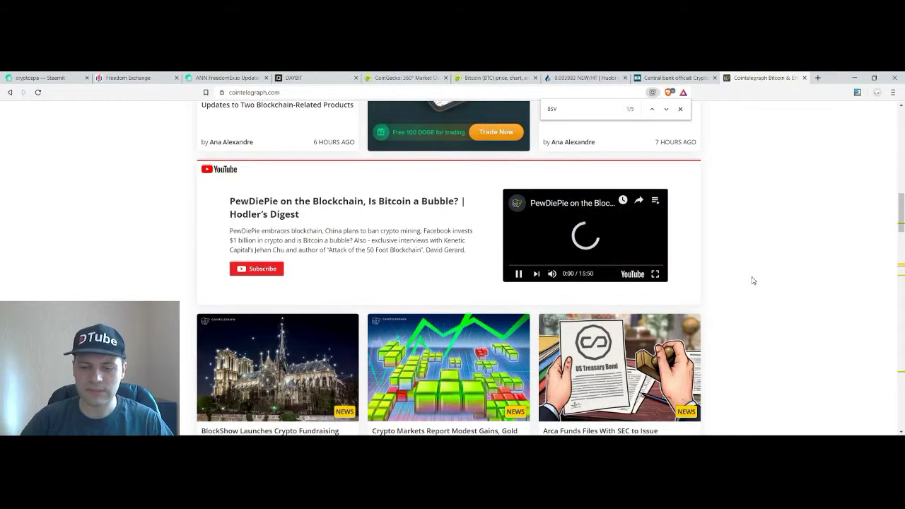
{"action": "key", "text": "BackSpace"}
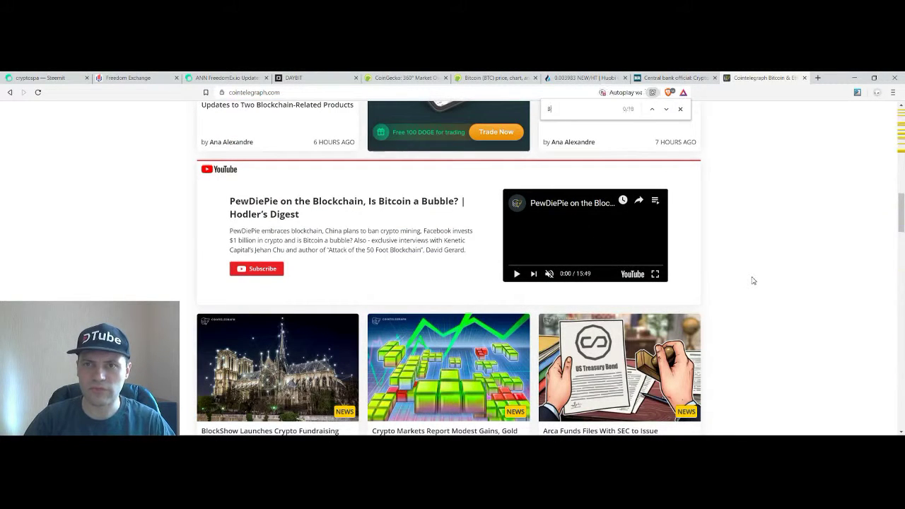
{"action": "type", "text": "itco"}
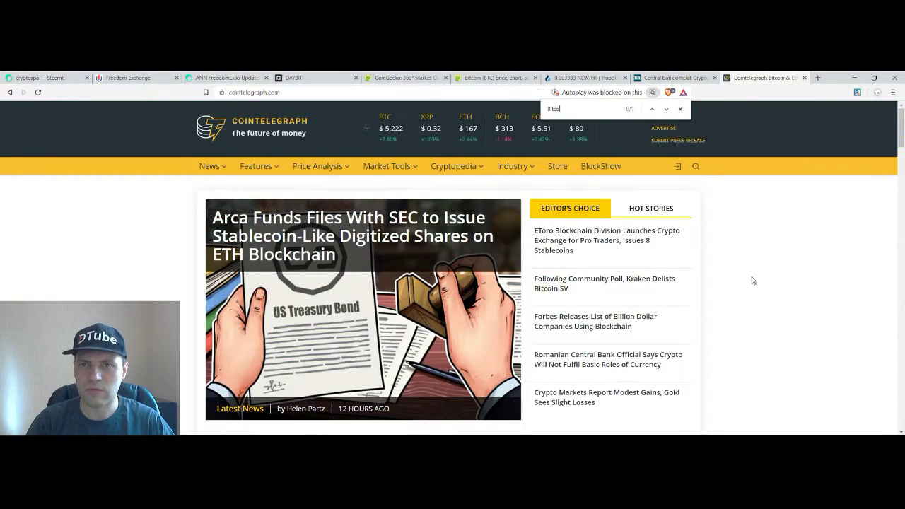
{"action": "type", "text": "in S"}
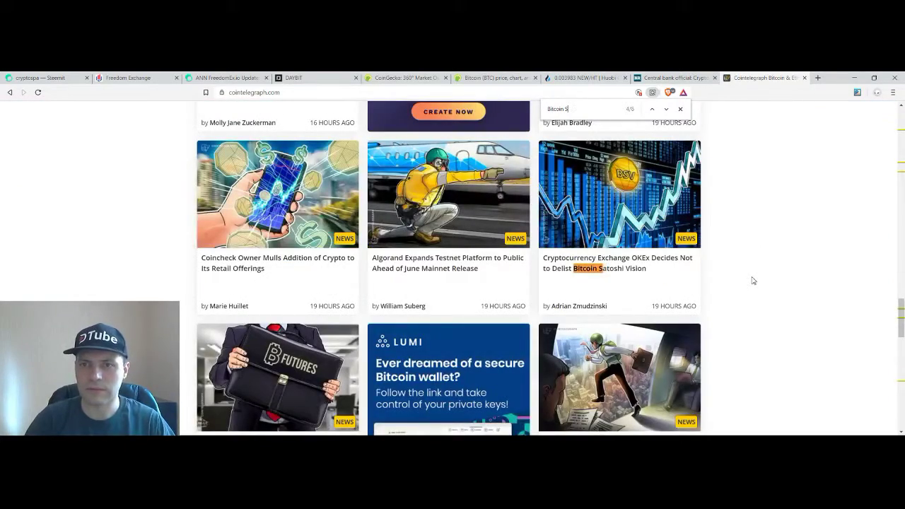
{"action": "scroll", "coordinate": [778, 316], "scroll_direction": "up", "scroll_amount": 15}
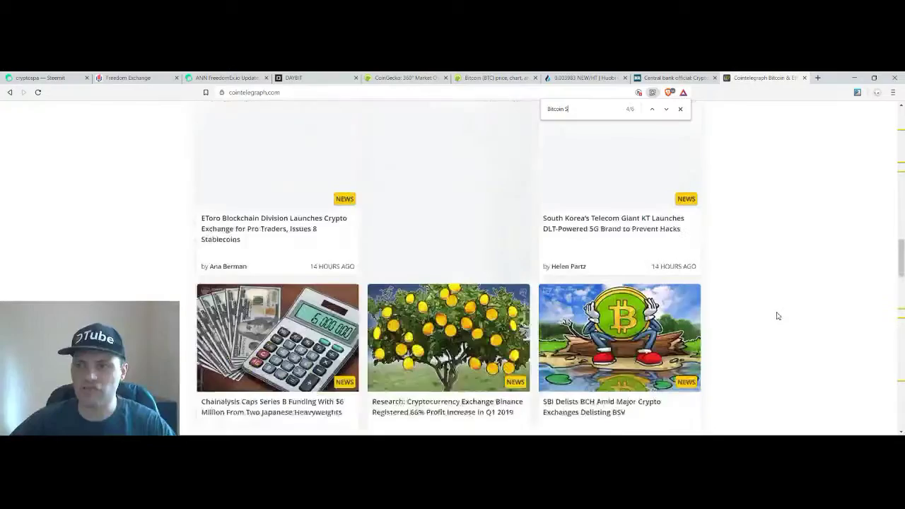
{"action": "scroll", "coordinate": [778, 316], "scroll_direction": "up", "scroll_amount": 5}
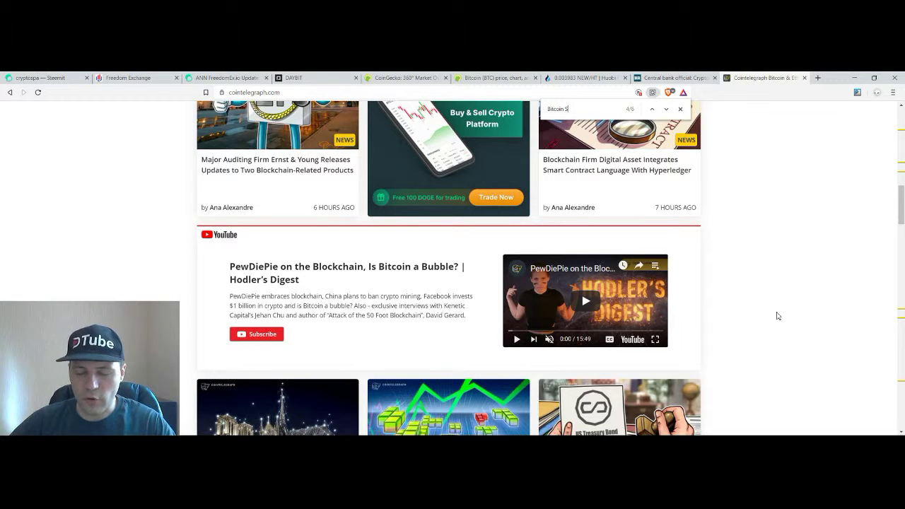
{"action": "scroll", "coordinate": [778, 316], "scroll_direction": "up", "scroll_amount": 3}
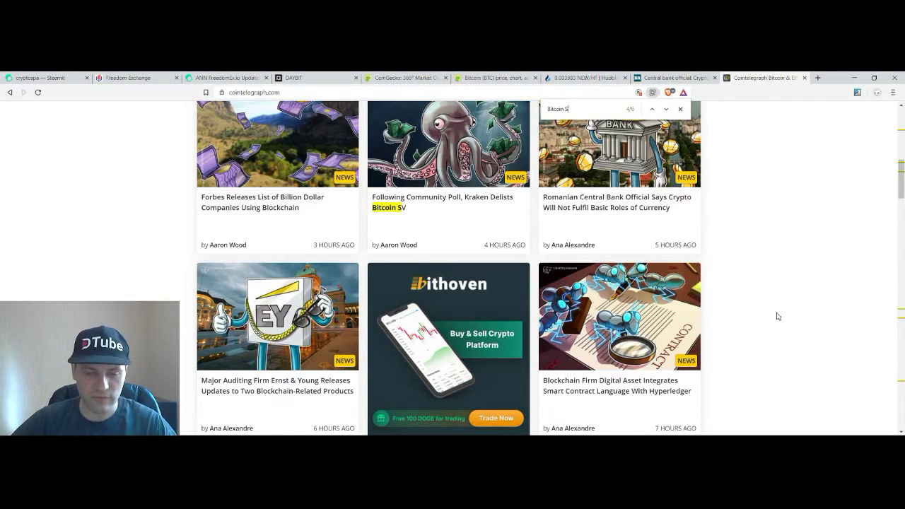
- Refine the page search to "Bitcoin SV" and review the matching headlines from the ShapeShift story up to the featured news
{"action": "type", "text": "V"}
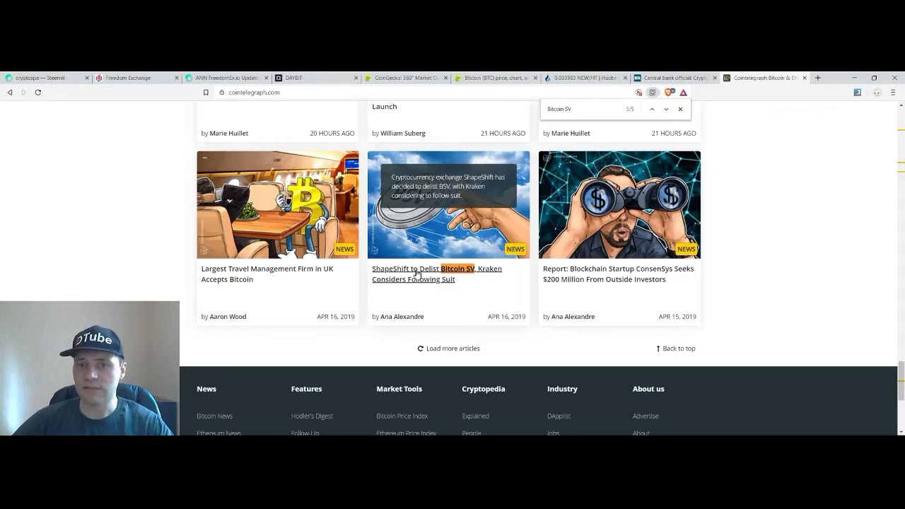
{"action": "scroll", "coordinate": [797, 324], "scroll_direction": "up", "scroll_amount": 3}
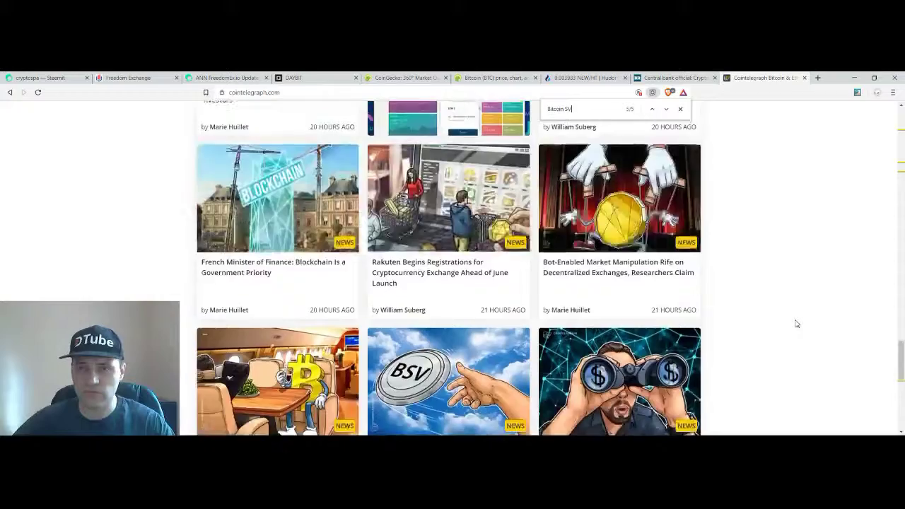
{"action": "scroll", "coordinate": [797, 324], "scroll_direction": "up", "scroll_amount": 10}
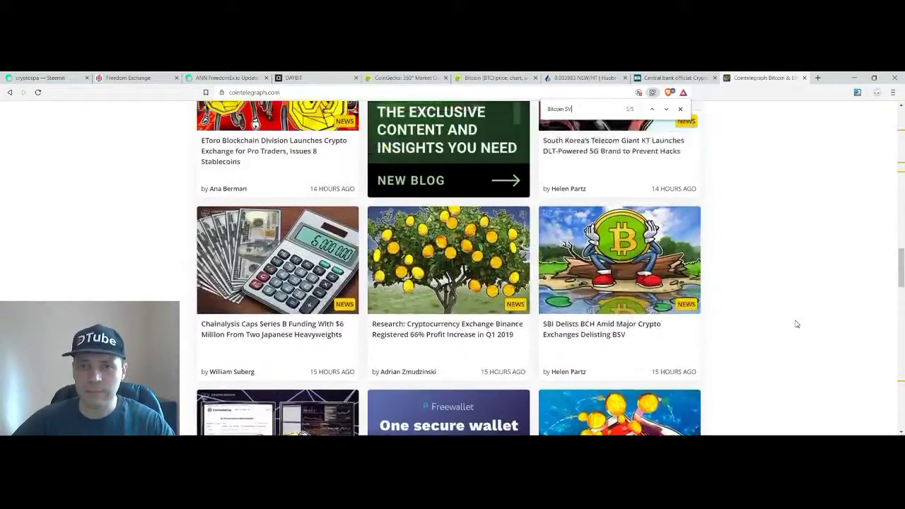
{"action": "scroll", "coordinate": [797, 324], "scroll_direction": "up", "scroll_amount": 10}
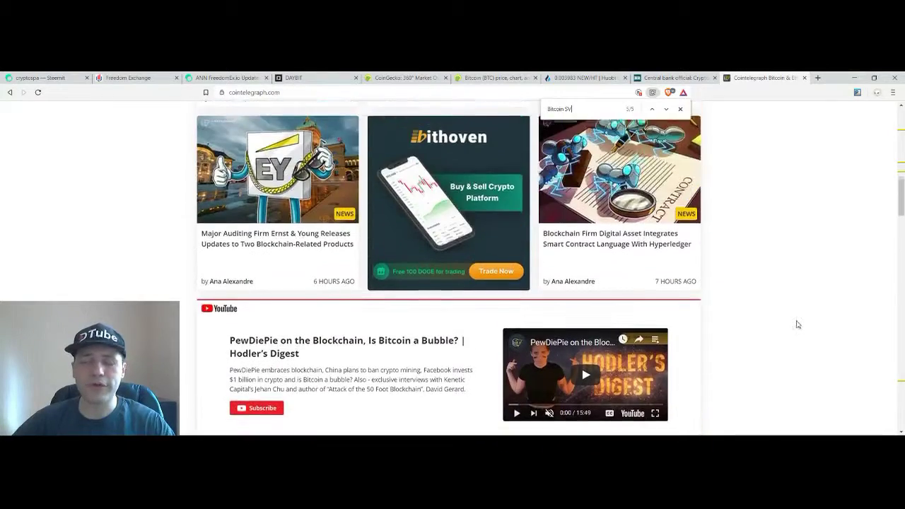
{"action": "scroll", "coordinate": [797, 324], "scroll_direction": "up", "scroll_amount": 10}
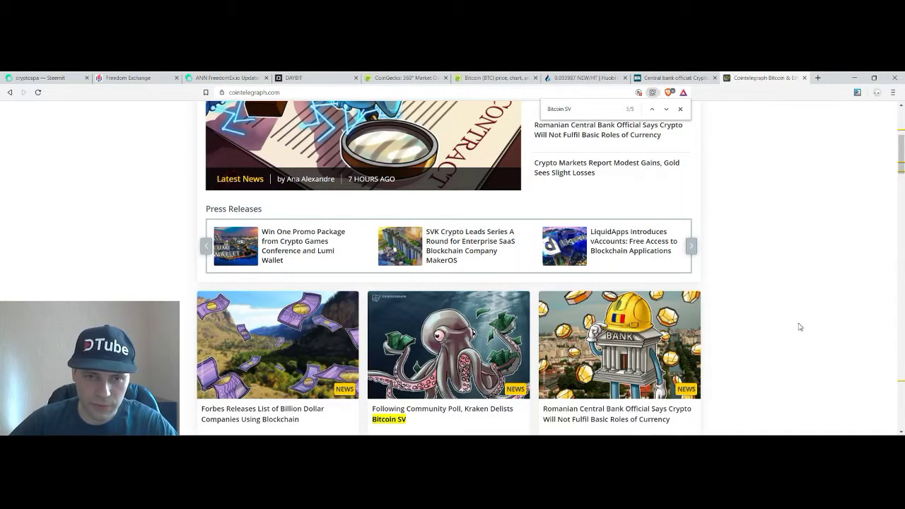
{"action": "scroll", "coordinate": [800, 327], "scroll_direction": "up", "scroll_amount": 3}
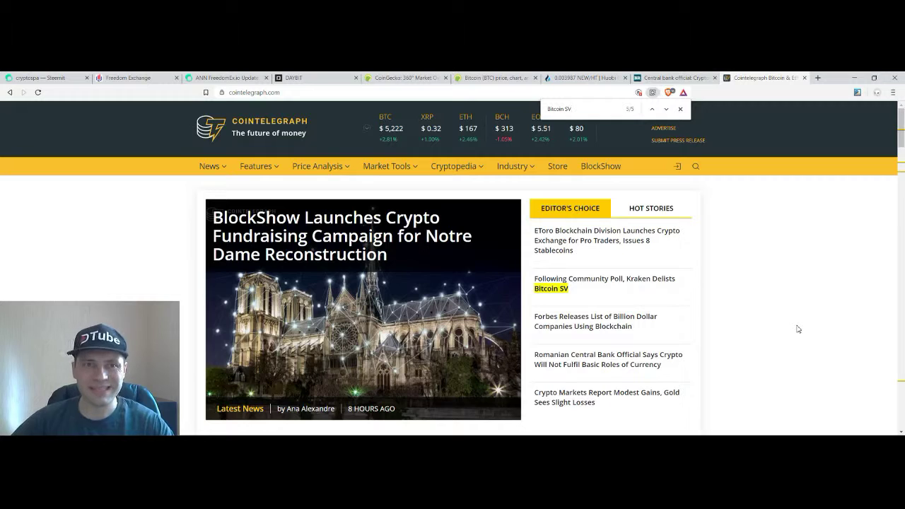
- Return to the Steemit blog profile
{"action": "key", "text": "ctrl+1"}
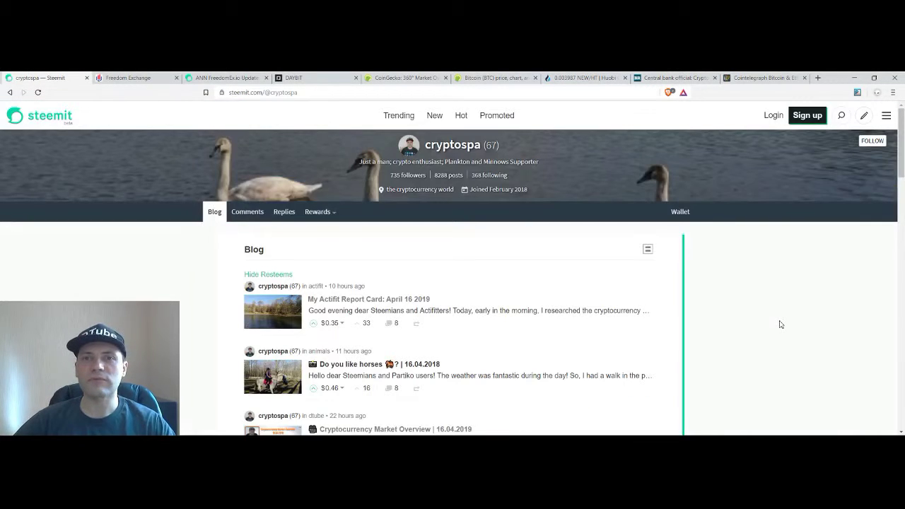